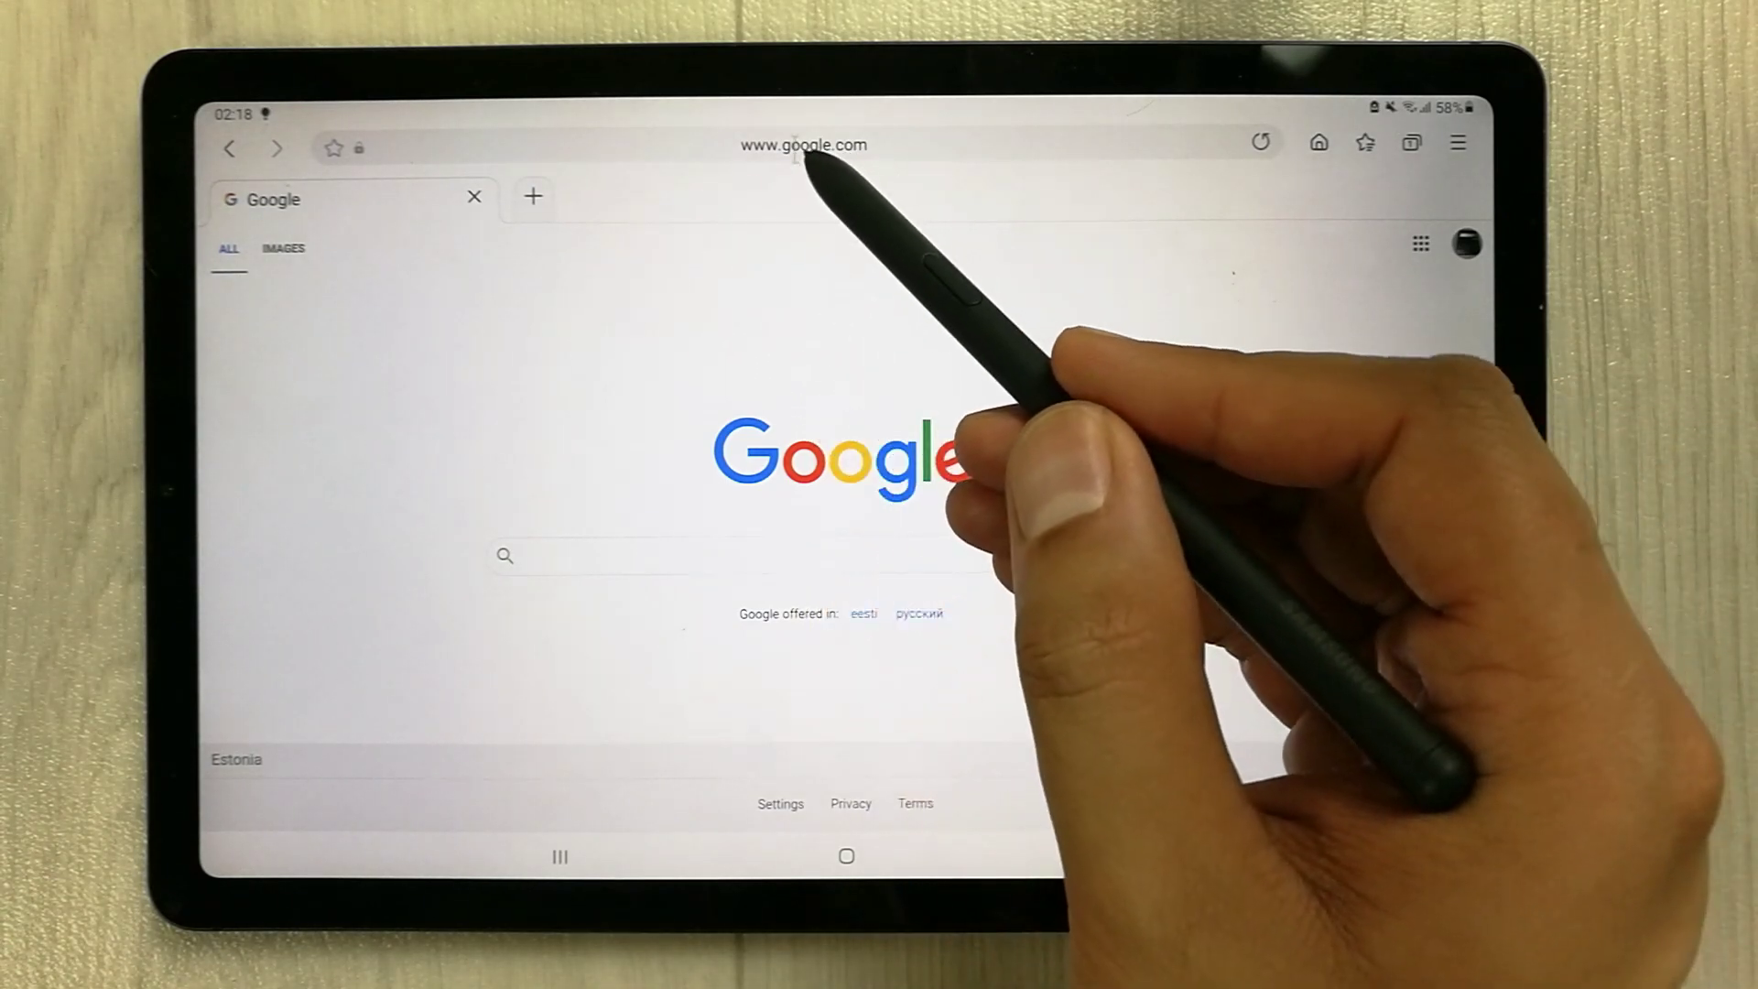
Handwrite 'SamSung.com' with the S Pen over the address bar so it converts to typed text.
left_click(821, 145)
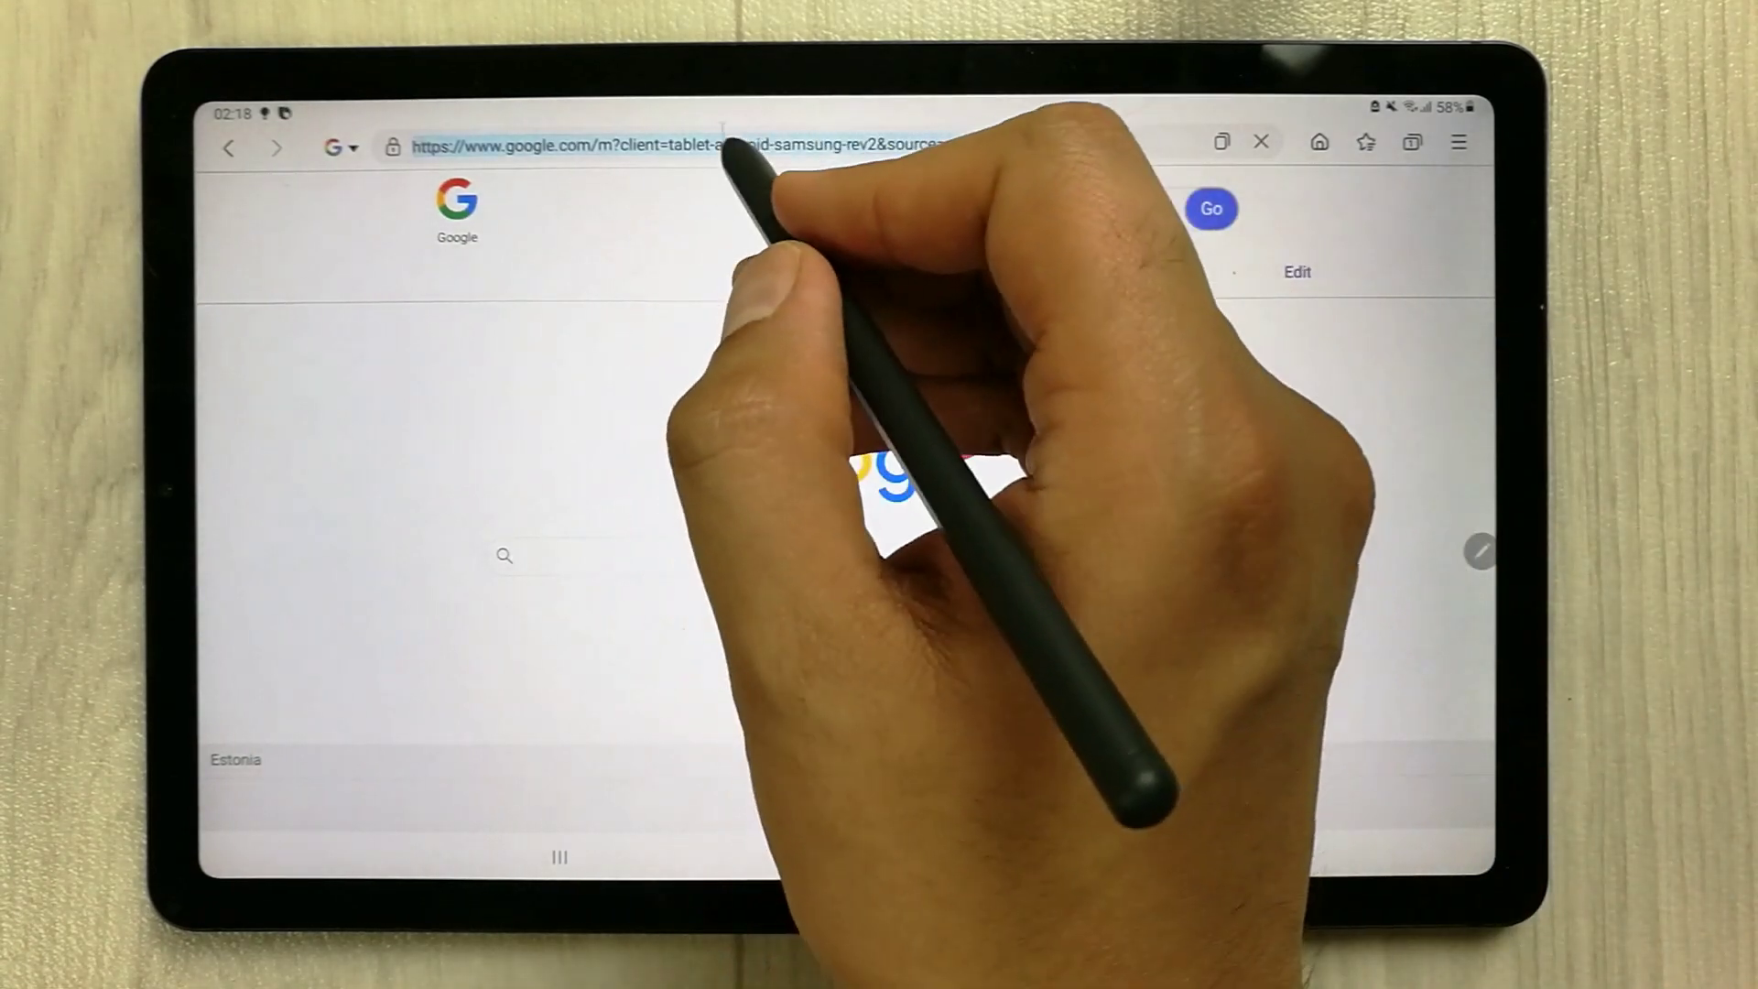
left_click_drag(728, 142, 755, 130)
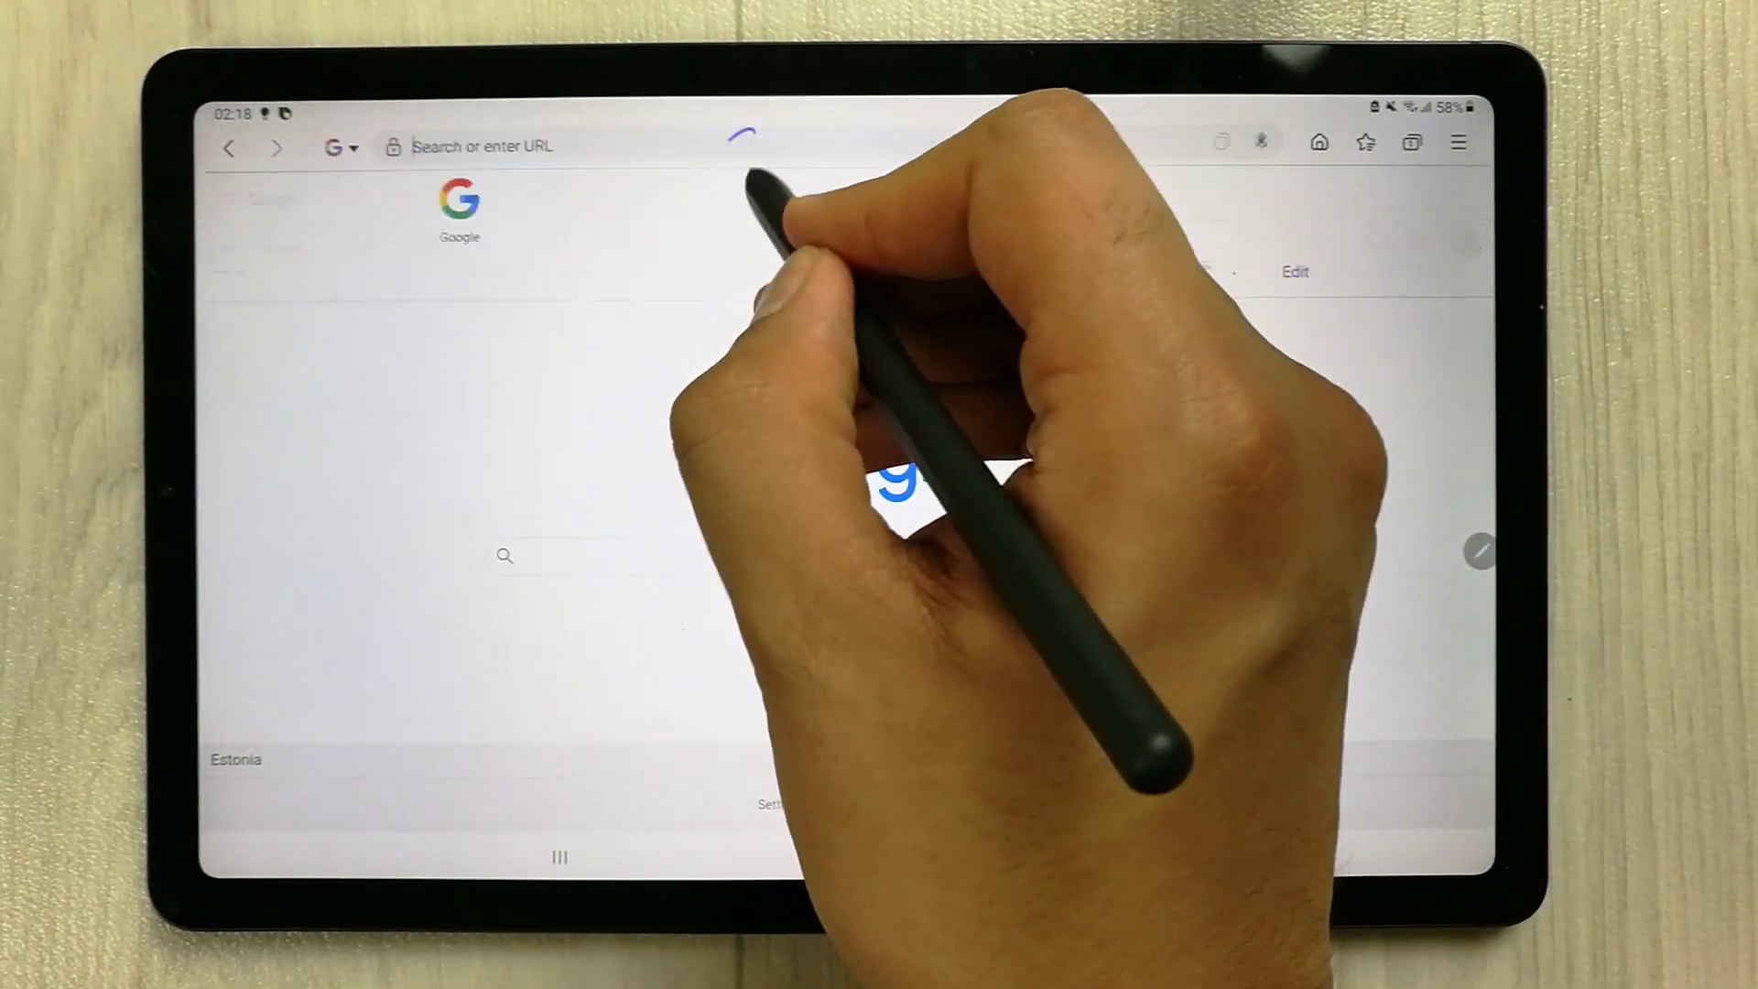
type("Sa")
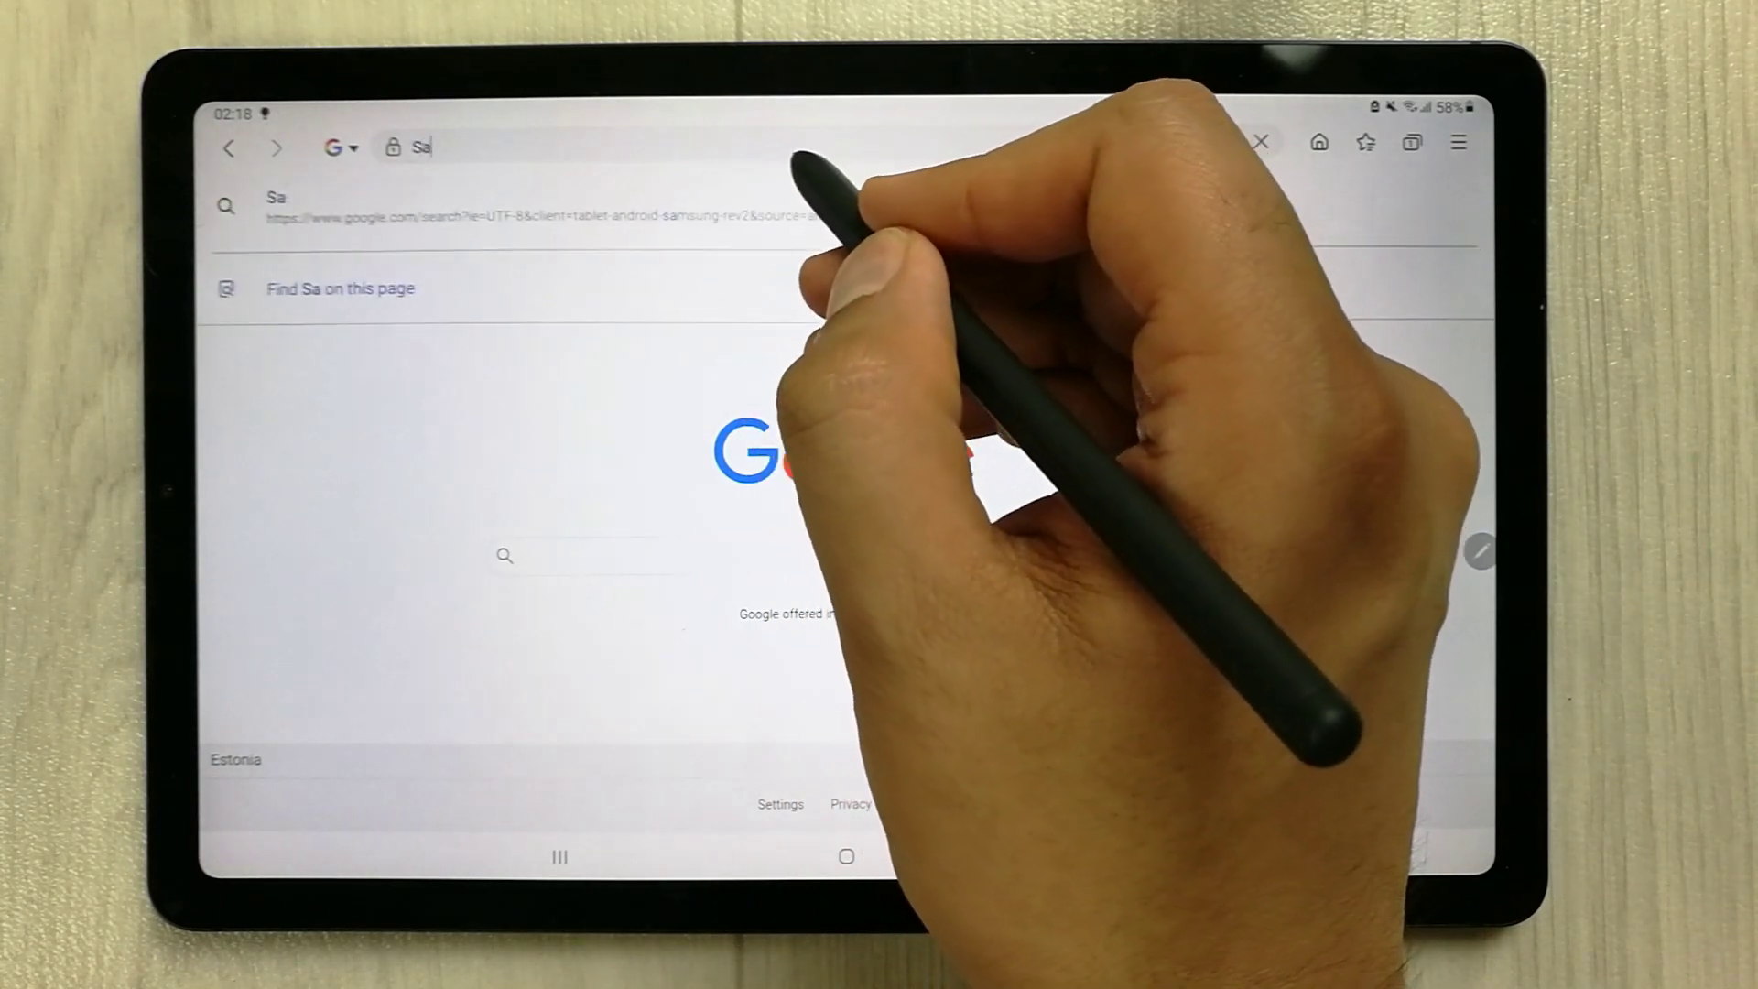
type("m")
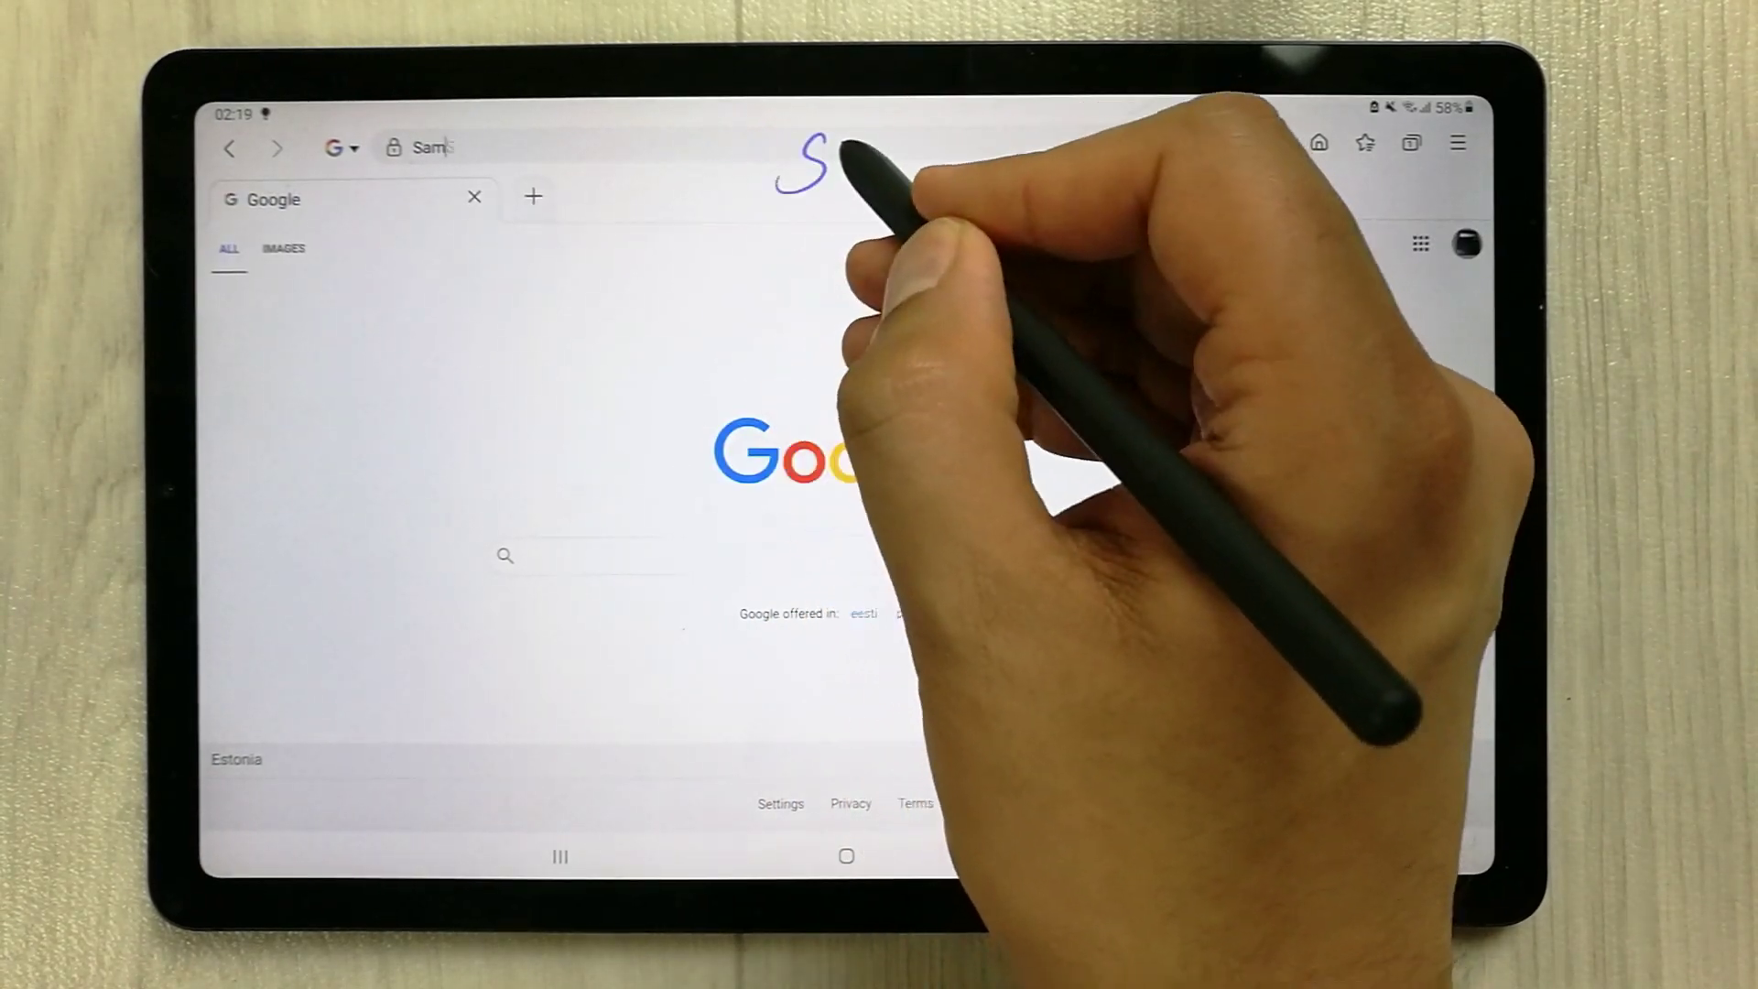
type("S")
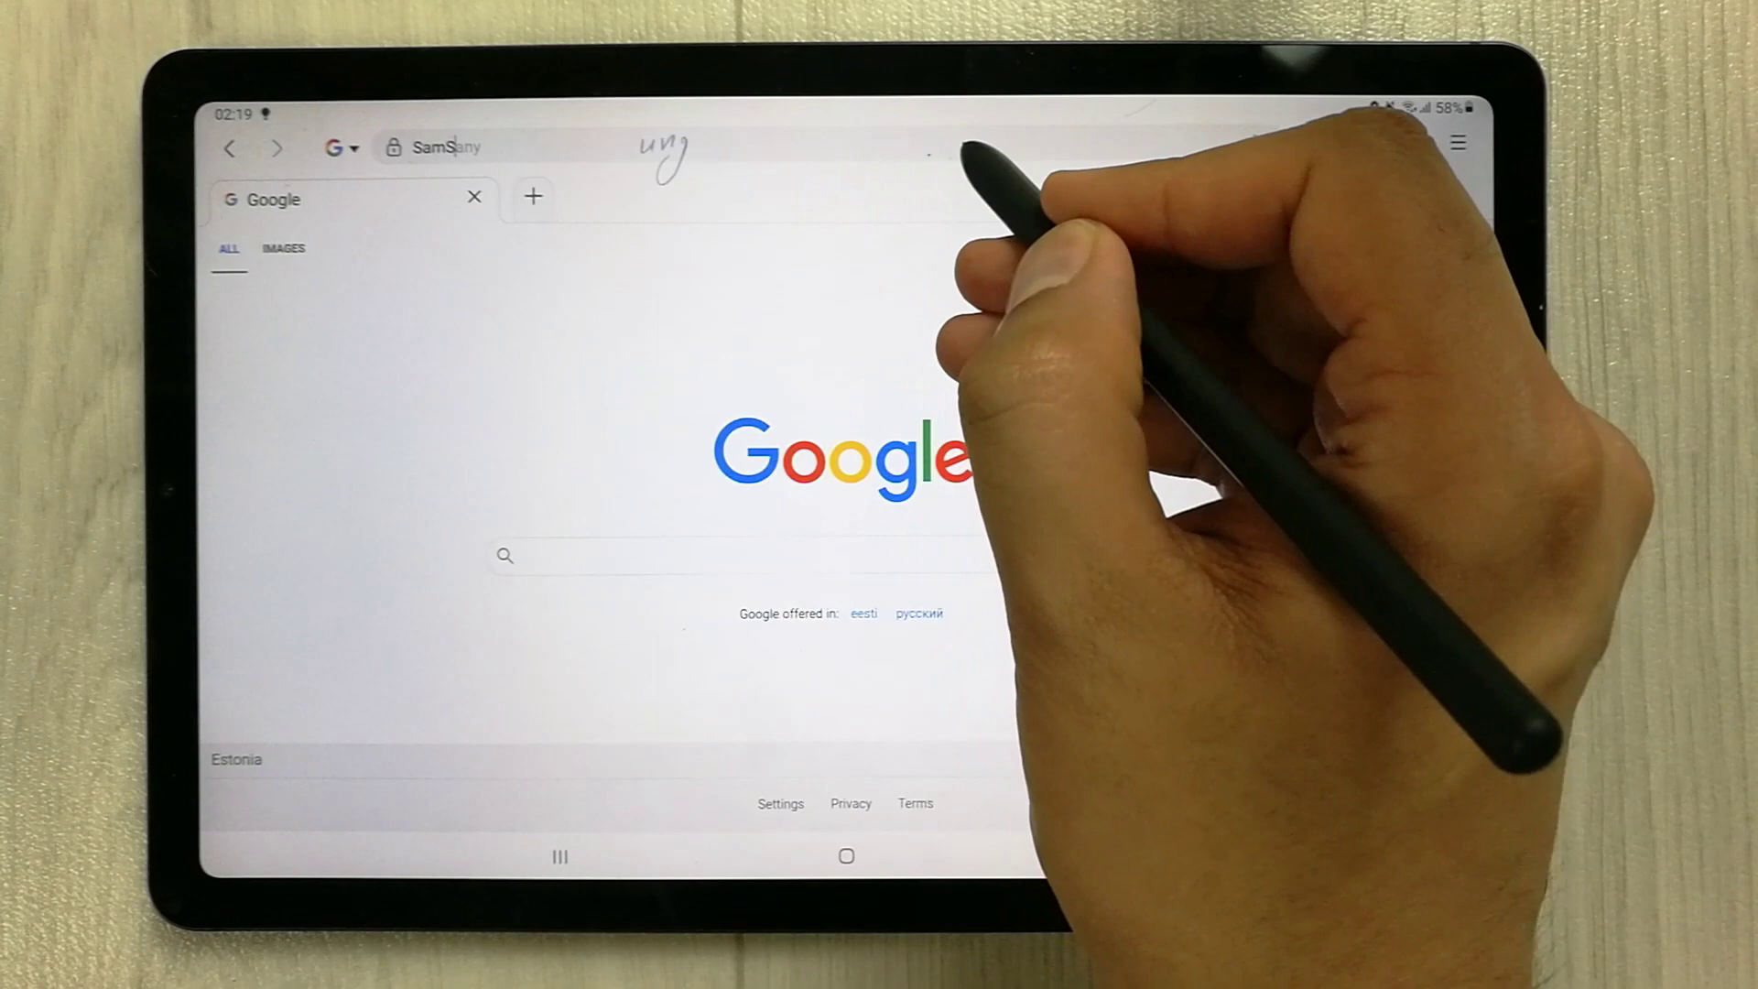
type("ung.com")
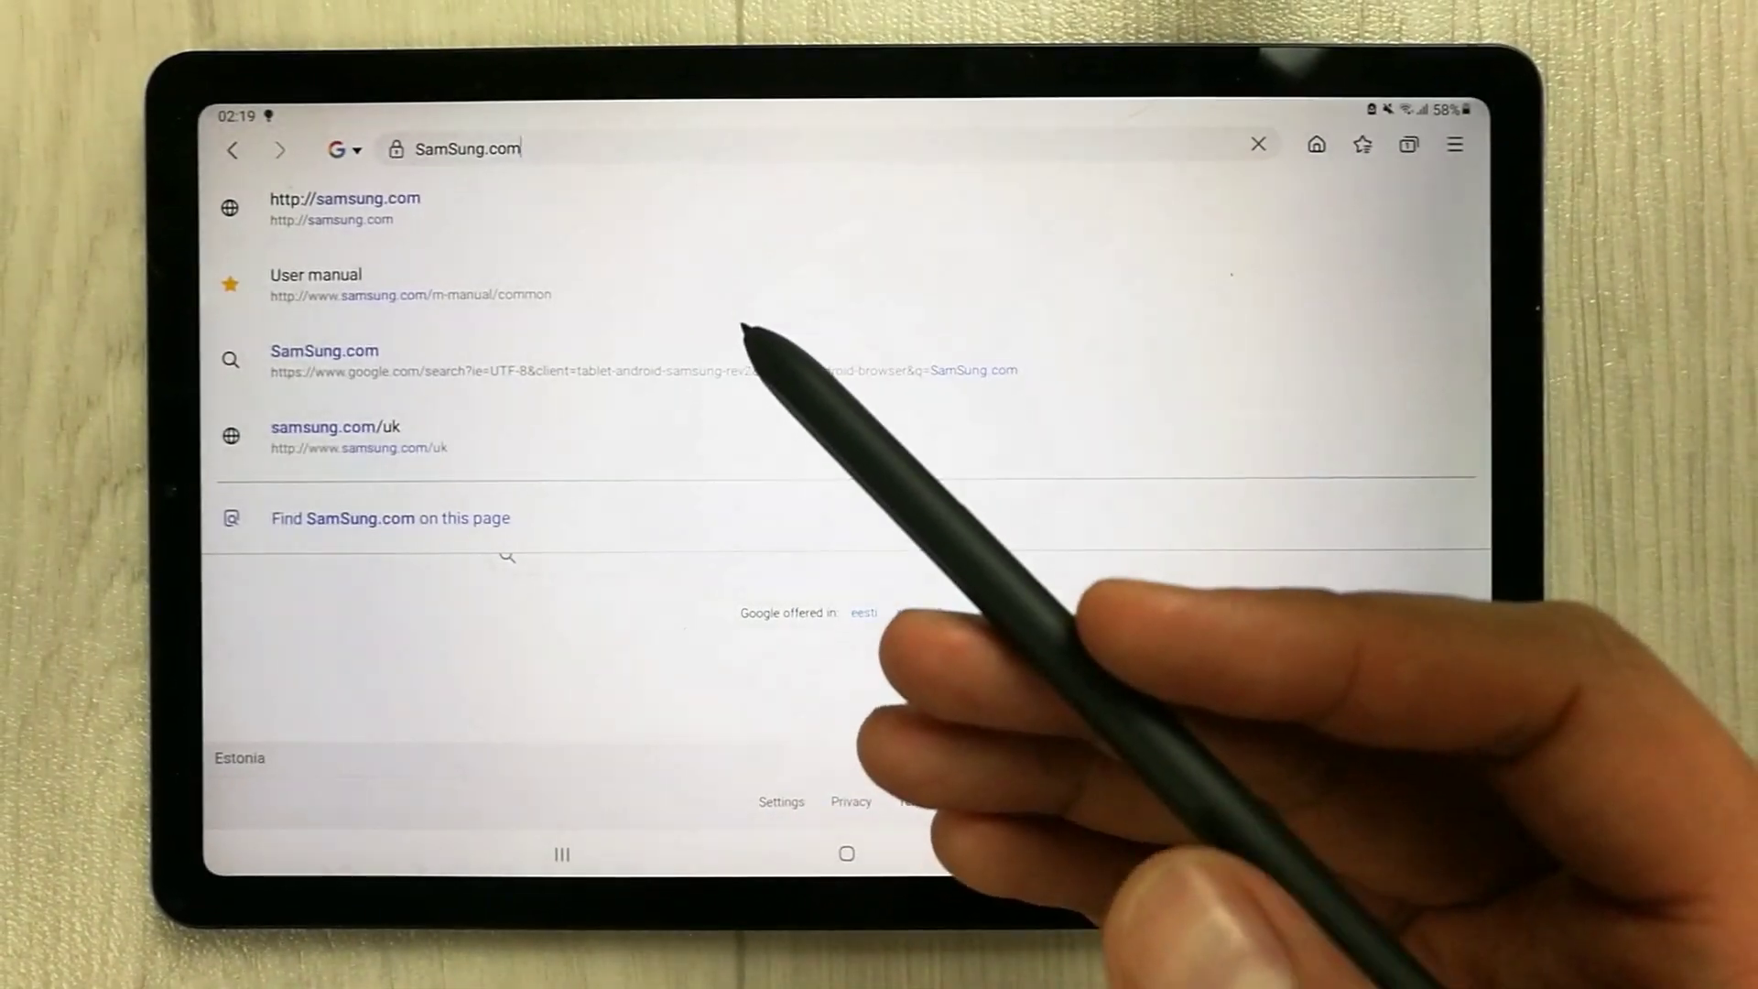
left_click(1072, 145)
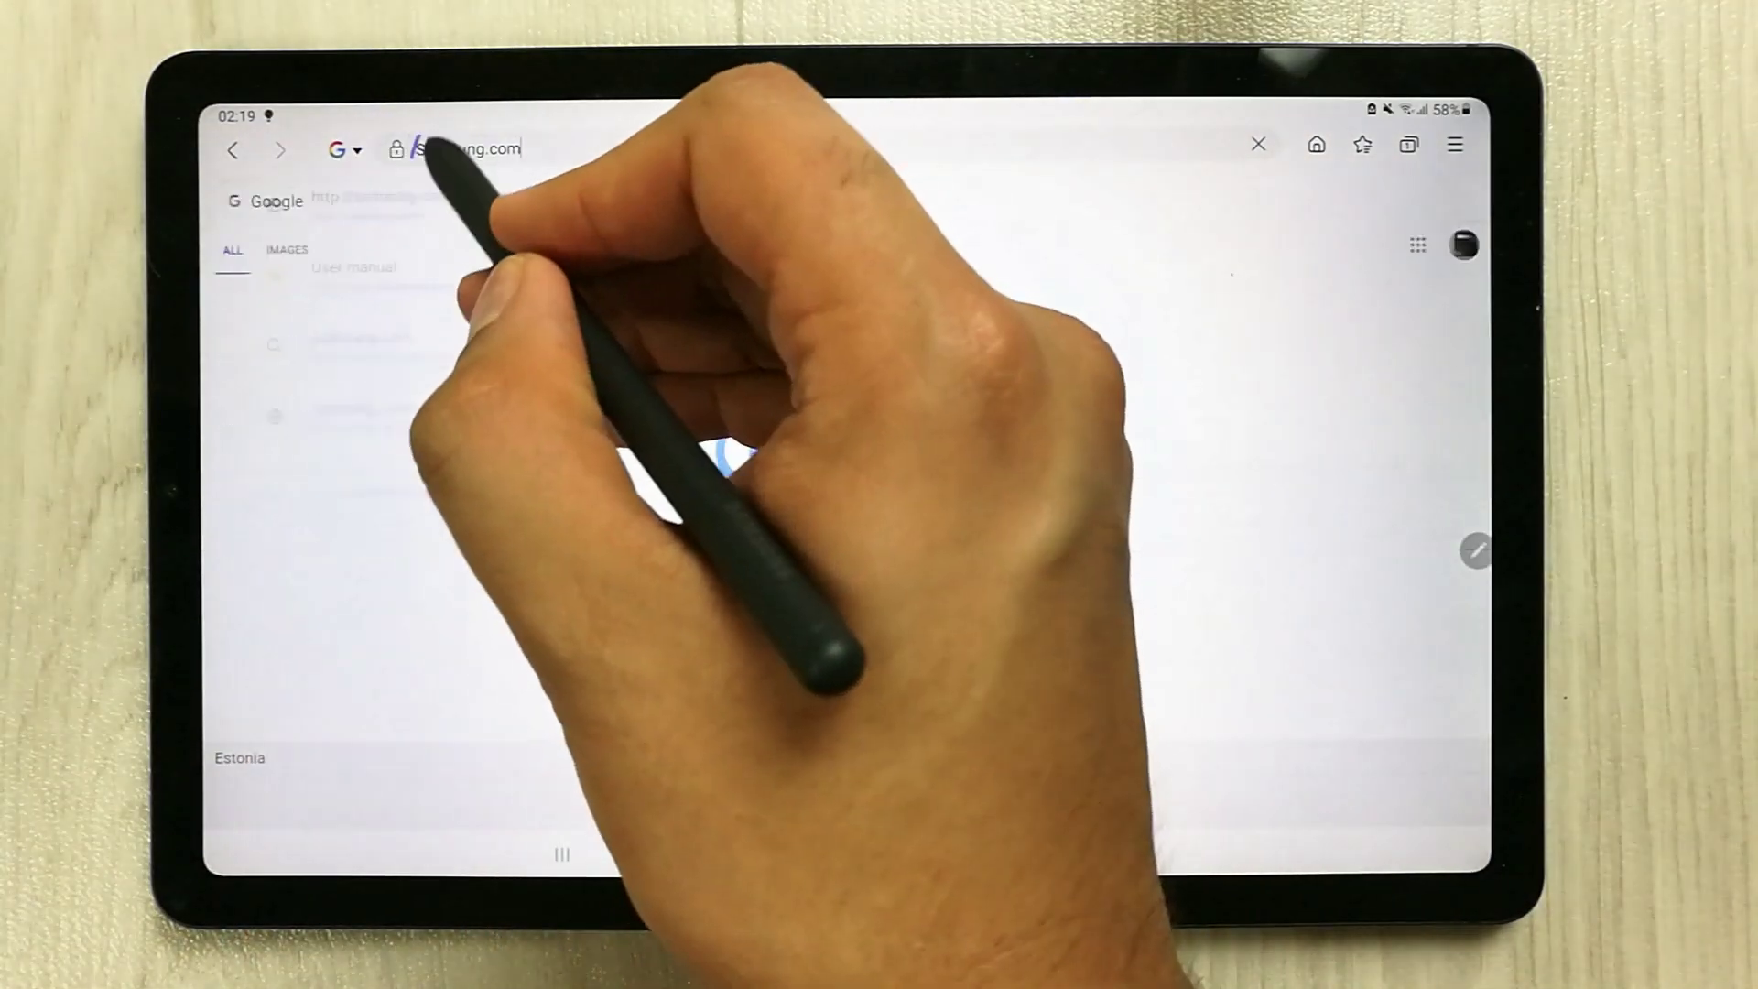
Scribble over the address bar text with the S Pen to erase it.
left_click_drag(412, 142, 519, 157)
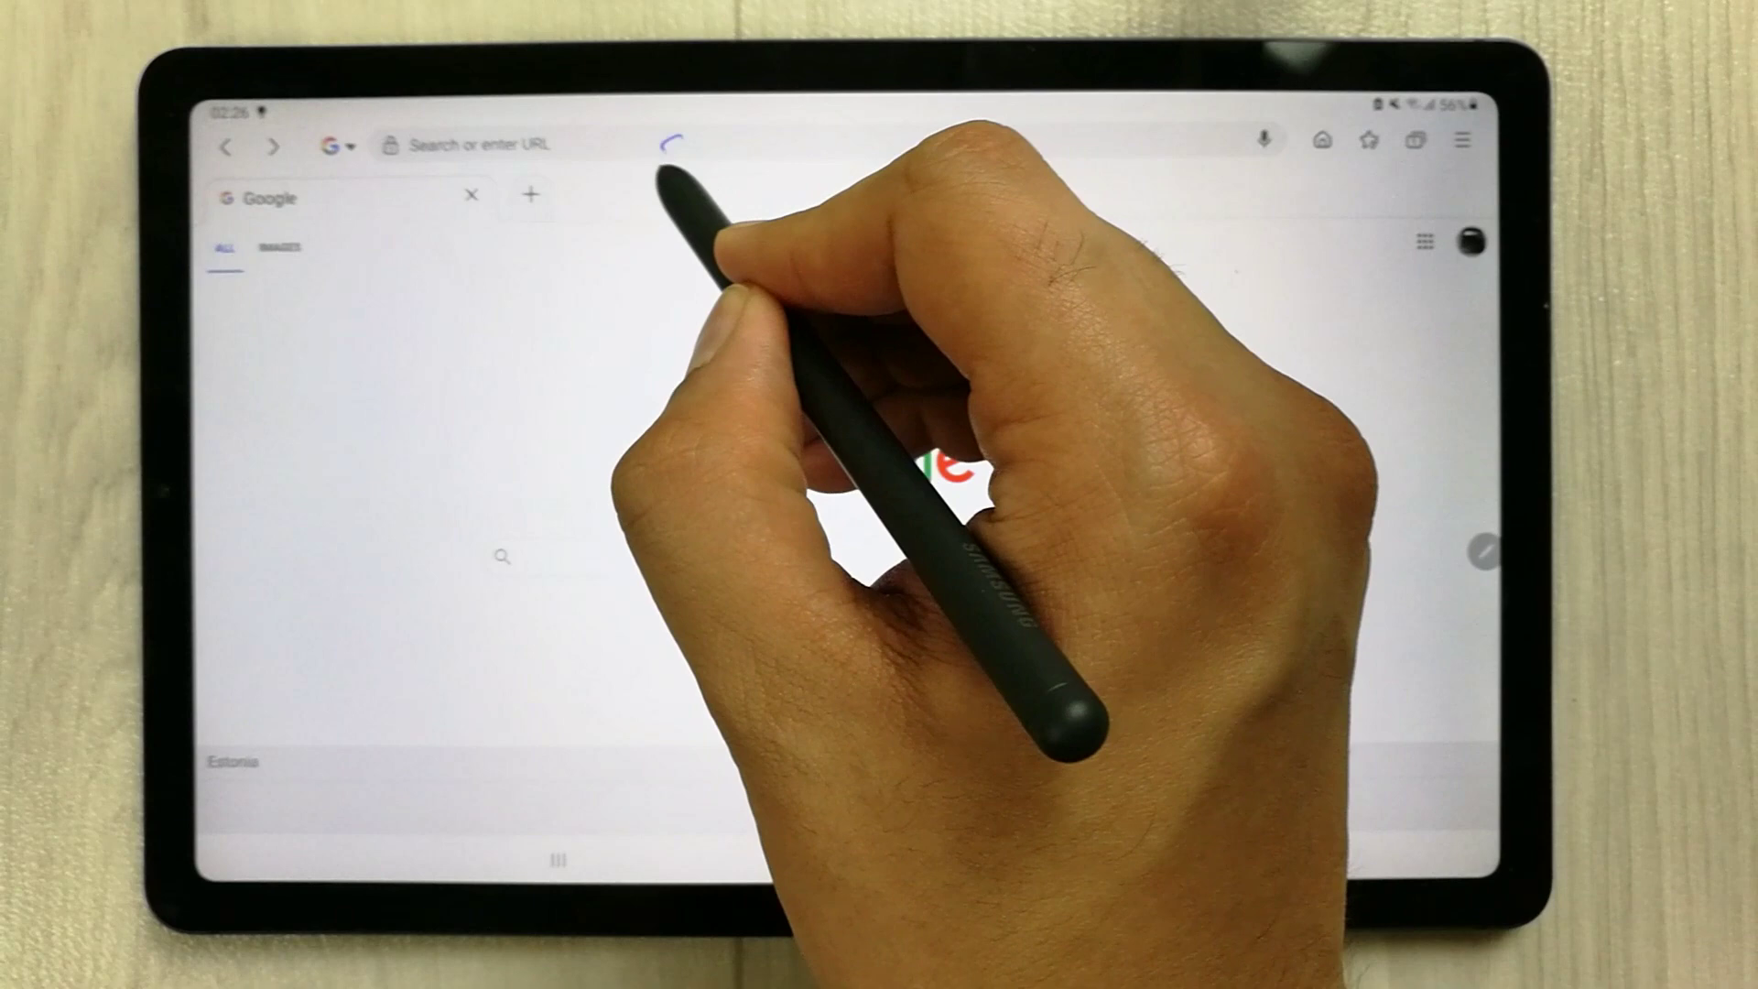
mouse_move(678, 134)
left_mouse_down()
mouse_move(635, 168)
mouse_move(841, 152)
mouse_move(832, 218)
left_mouse_up()
type("samsung")
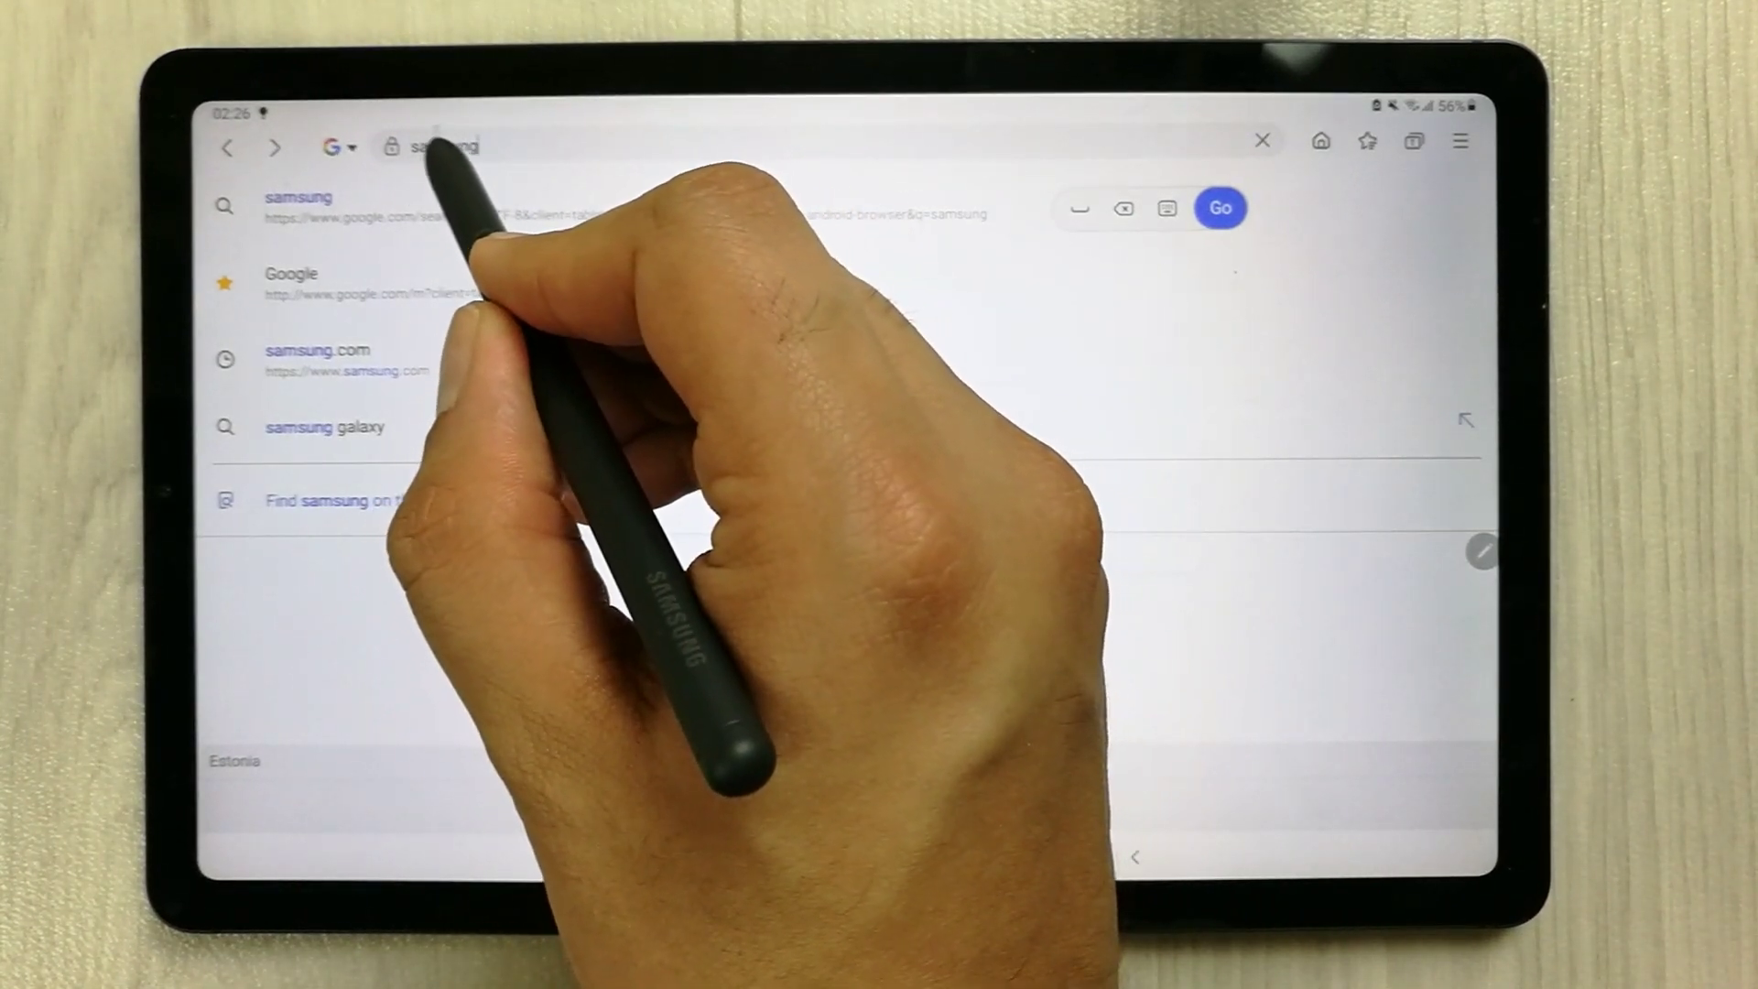
left_click_drag(449, 131, 450, 163)
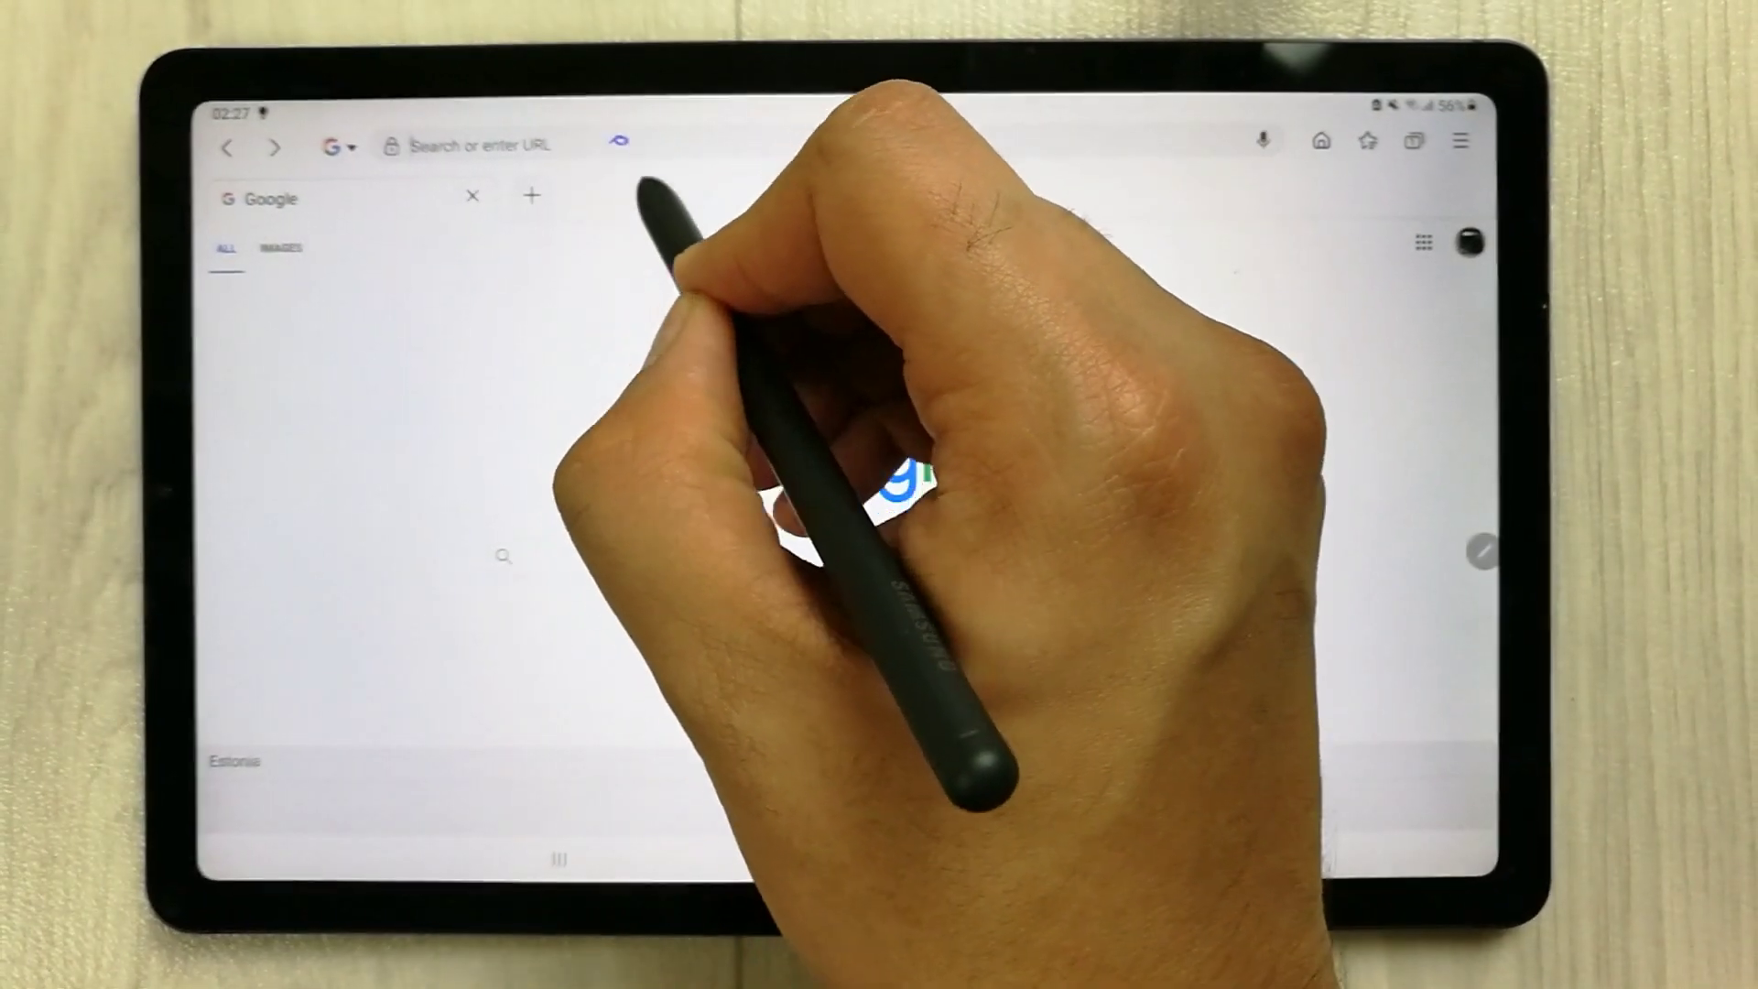
Handwrite 'gogle' in the address bar, then add the missing 'o' with the insert gesture.
mouse_move(640, 142)
left_mouse_down()
mouse_move(605, 190)
mouse_move(687, 151)
mouse_move(671, 192)
left_mouse_up()
left_click_drag(700, 131, 734, 162)
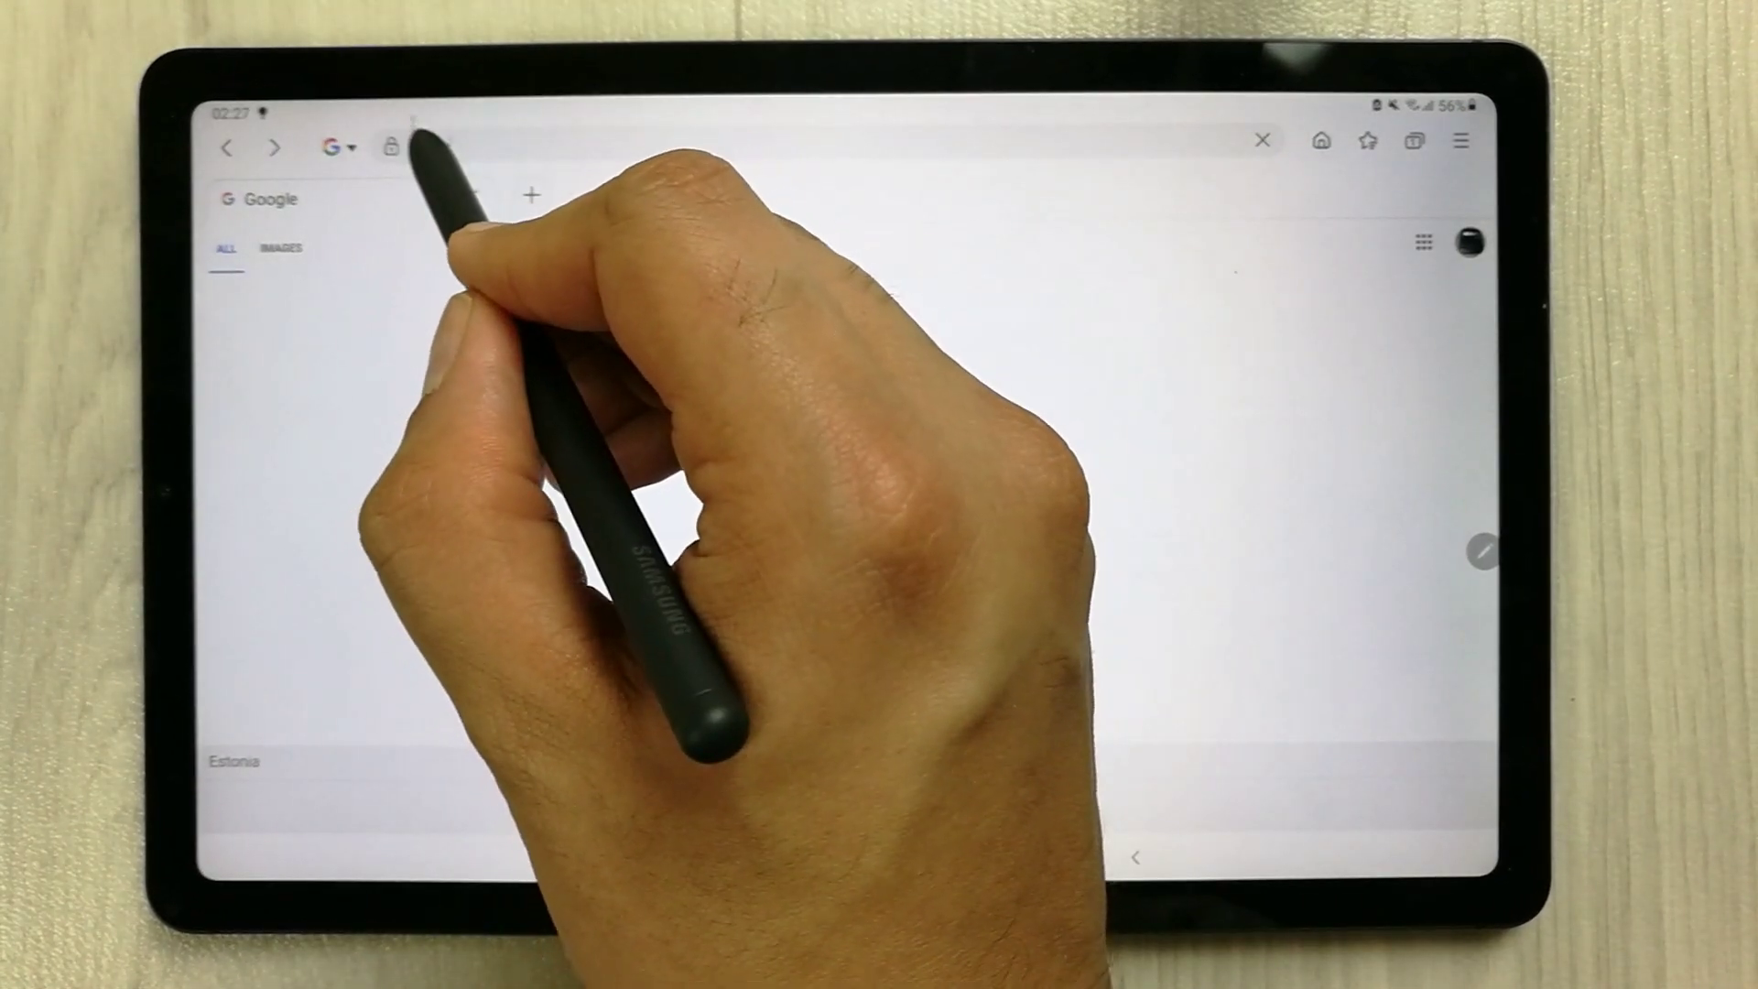
left_click_drag(416, 128, 440, 127)
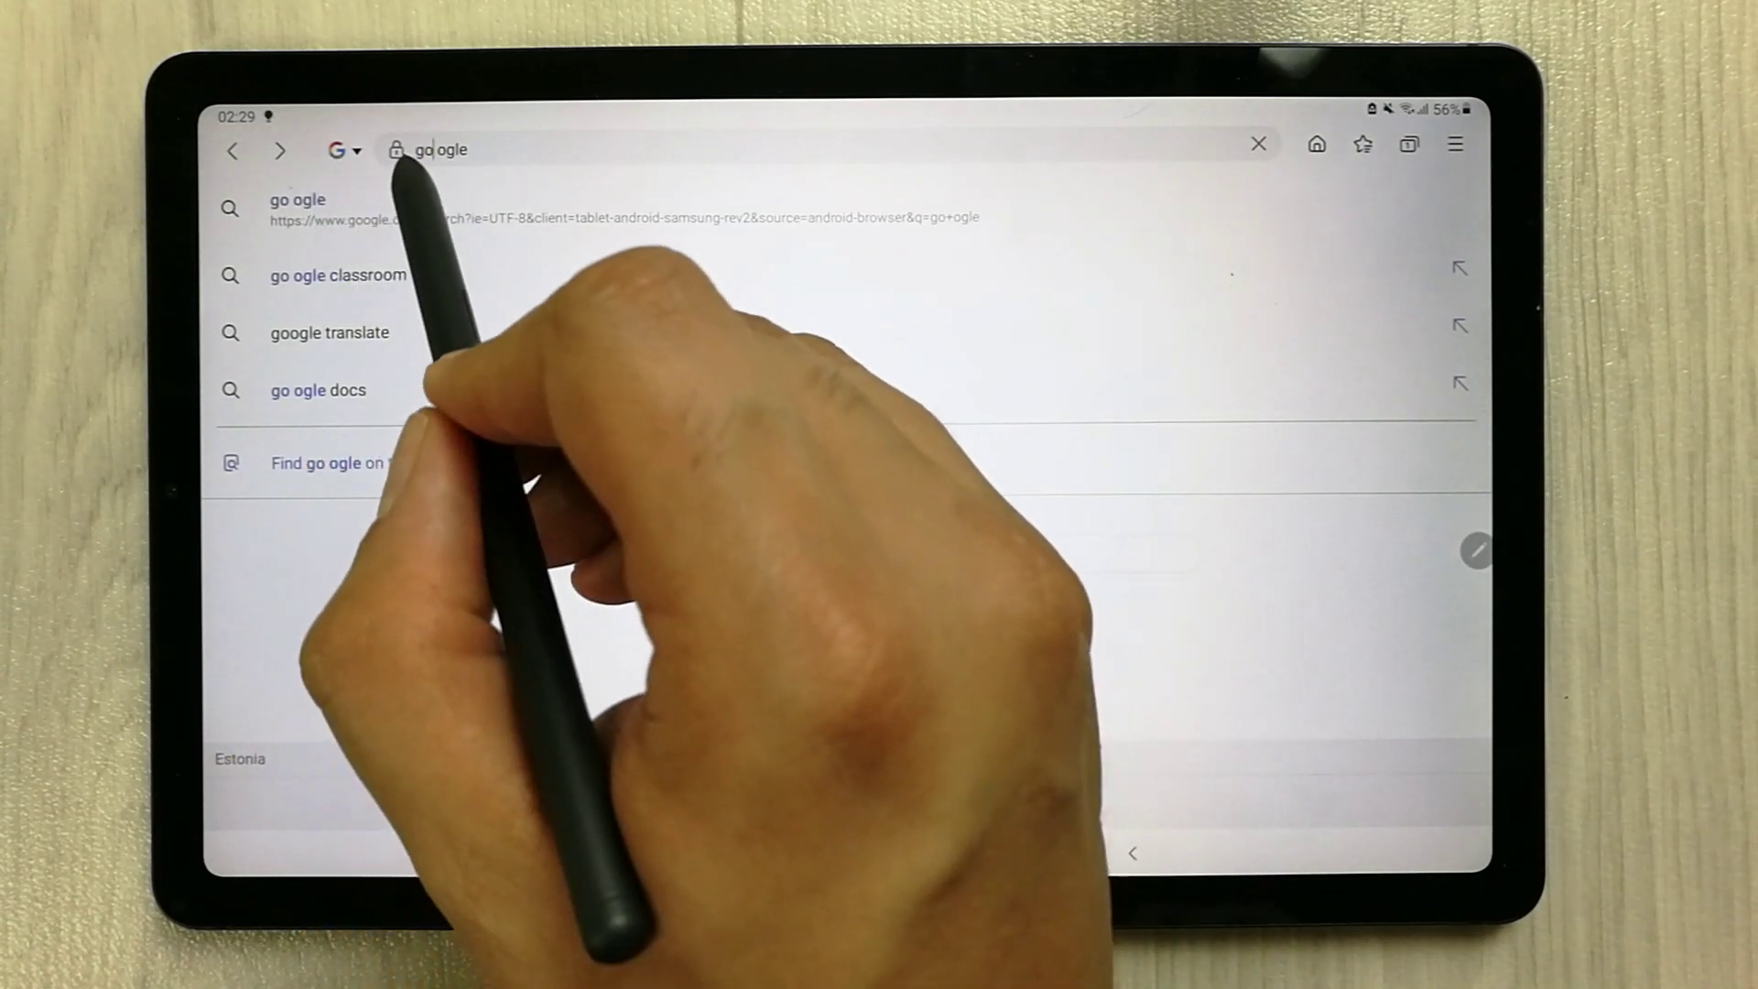
Draw a join arc across the gap in 'go ogle' to merge it into 'google'.
left_click_drag(422, 144, 437, 143)
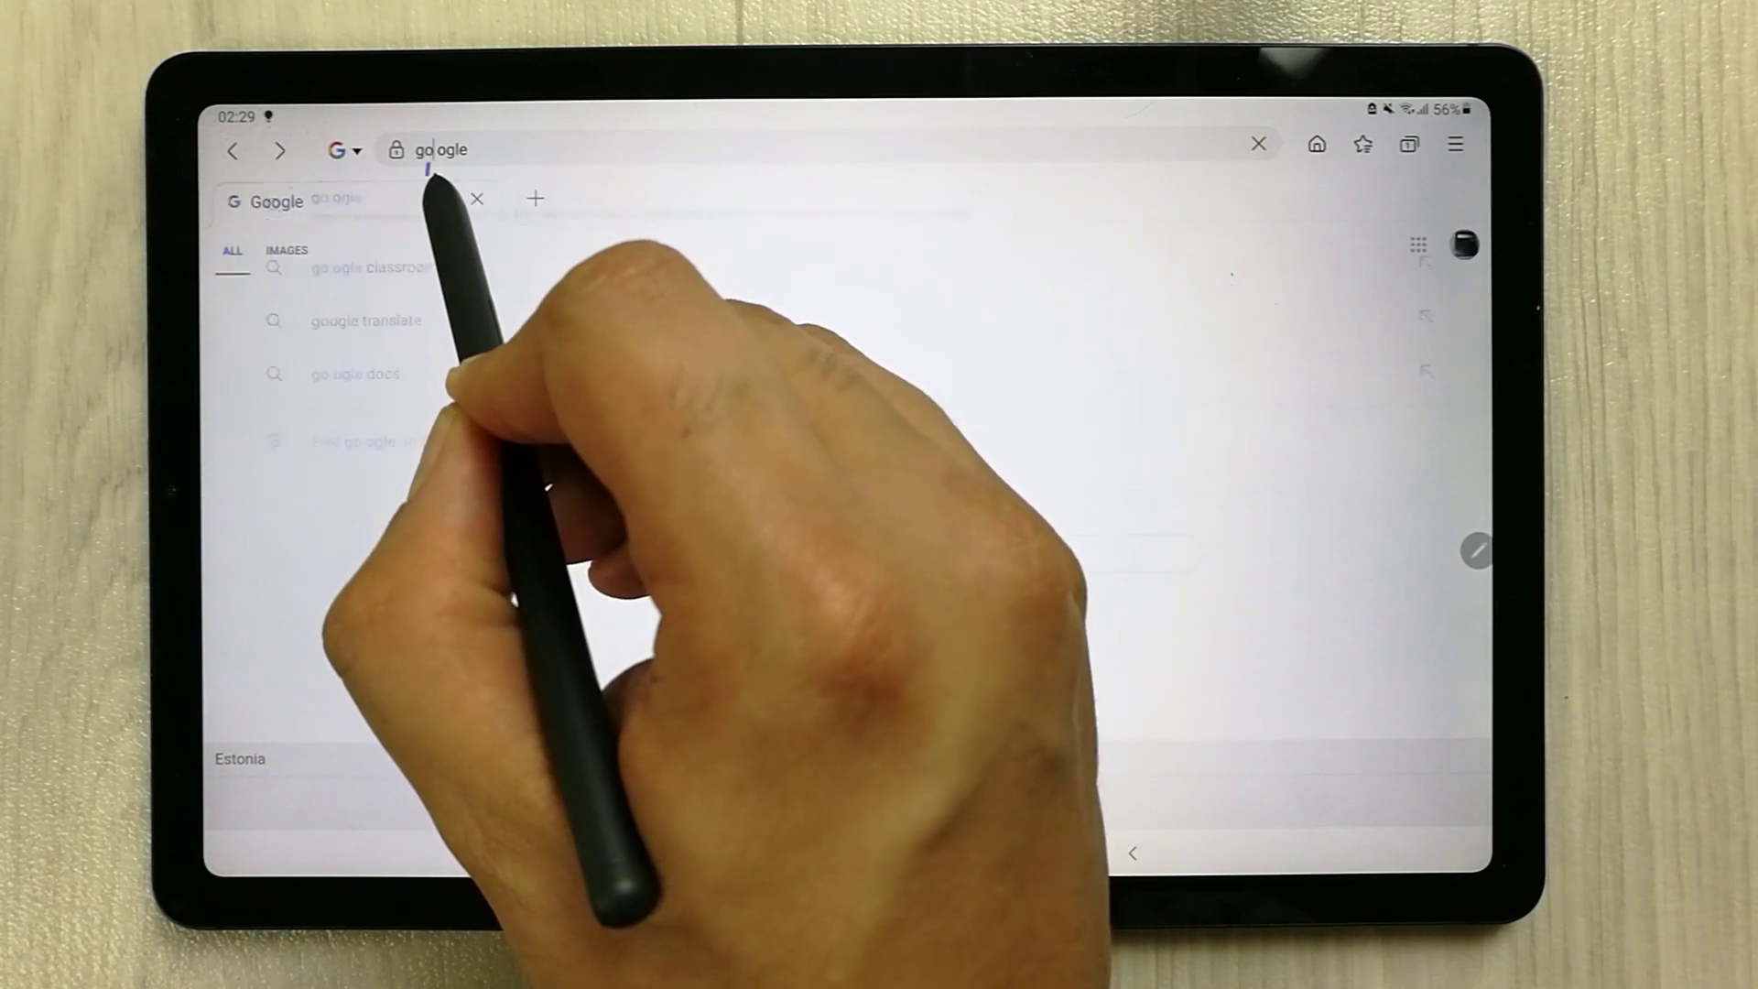